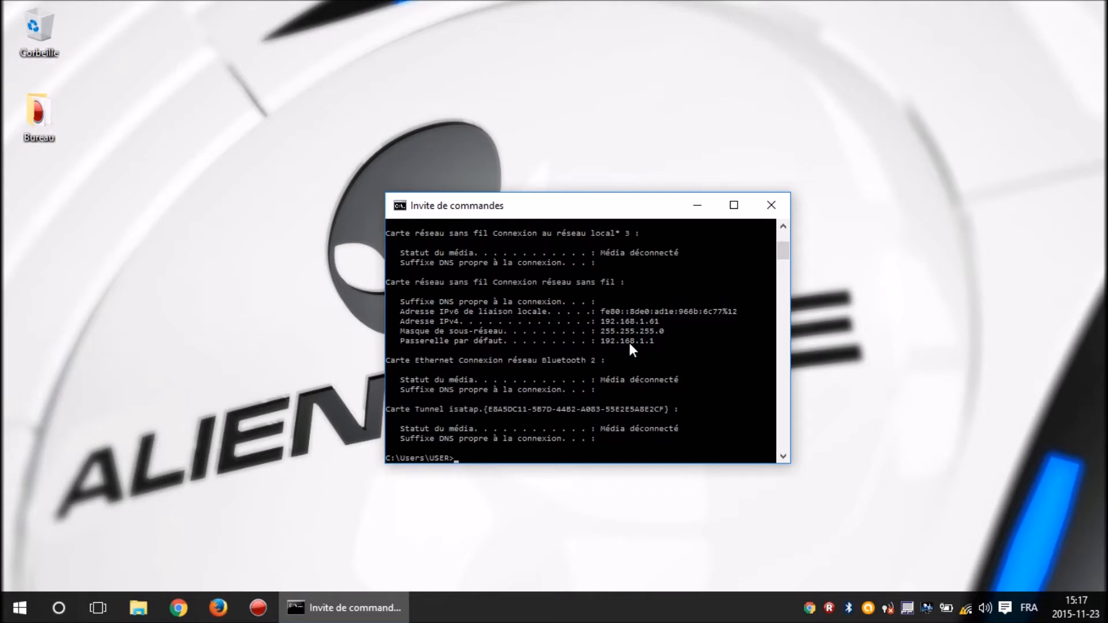
- Close the command prompt and load the router's configuration page at 192.168.1.1 in a maximized Chrome window
{"action": "left_click", "coordinate": [770, 205]}
{"action": "left_click", "coordinate": [179, 607]}
{"action": "left_click_drag", "start_coordinate": [376, 296], "coordinate": [452, 5]}
{"action": "left_click", "coordinate": [252, 30]}
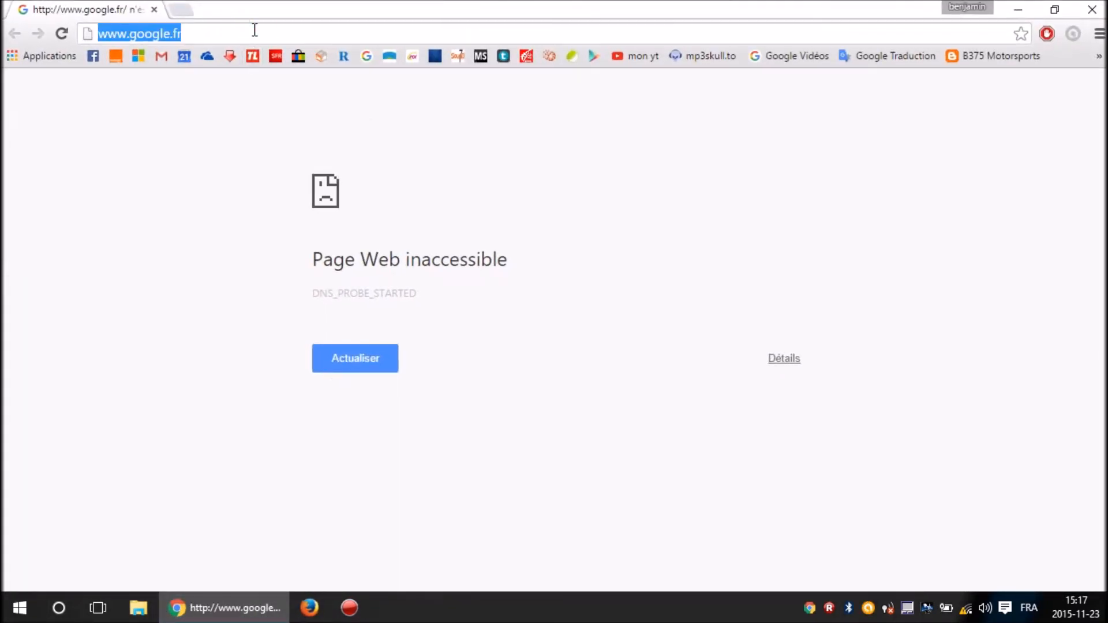
{"action": "type", "text": "192.168.1.1"}
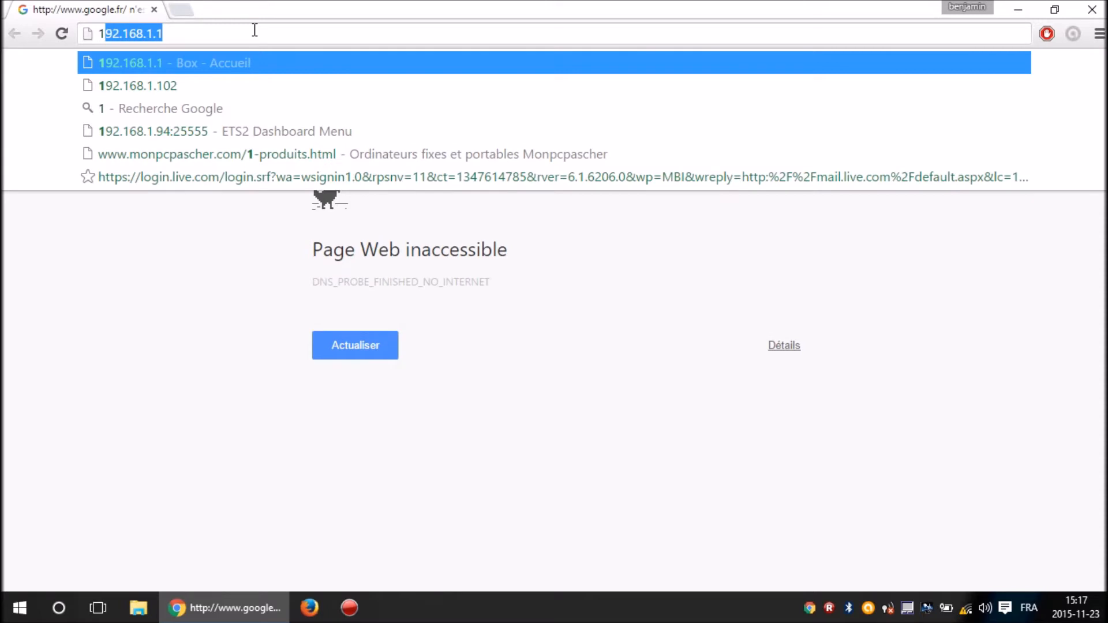
{"action": "key", "text": "Return"}
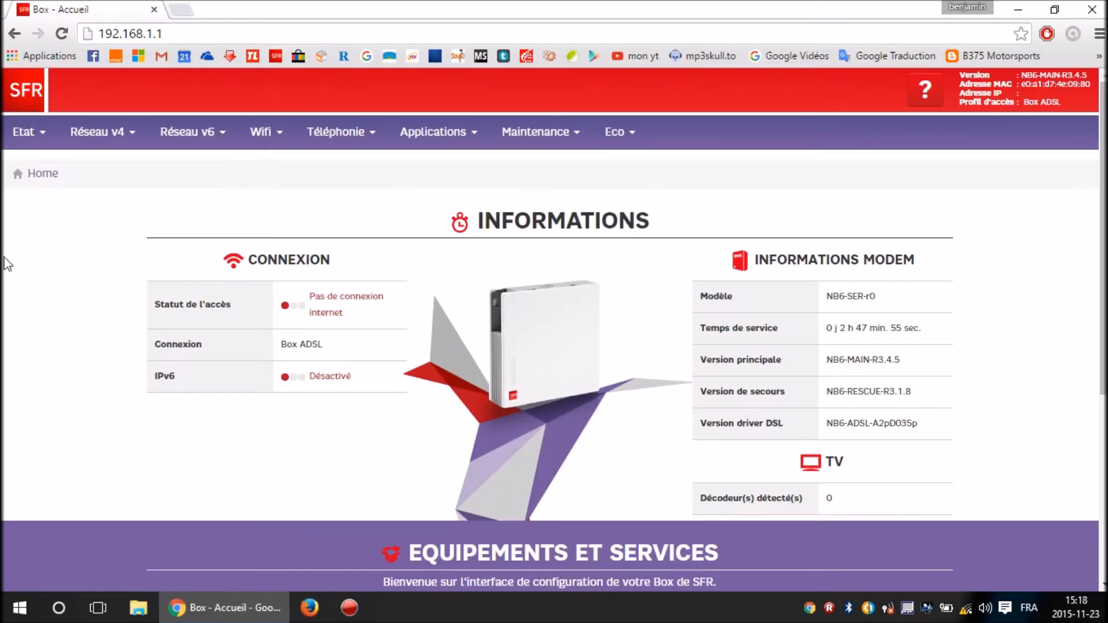
- Request the general Etat page and sign in to the router with the prefilled identifier and password
{"action": "left_click", "coordinate": [23, 137]}
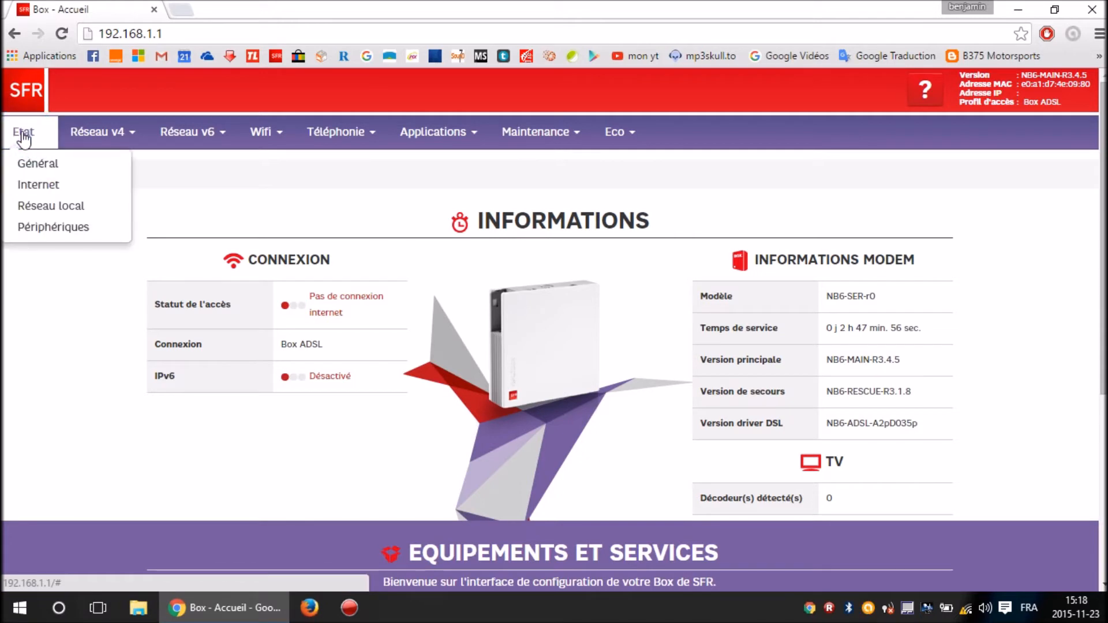
{"action": "left_click", "coordinate": [48, 170]}
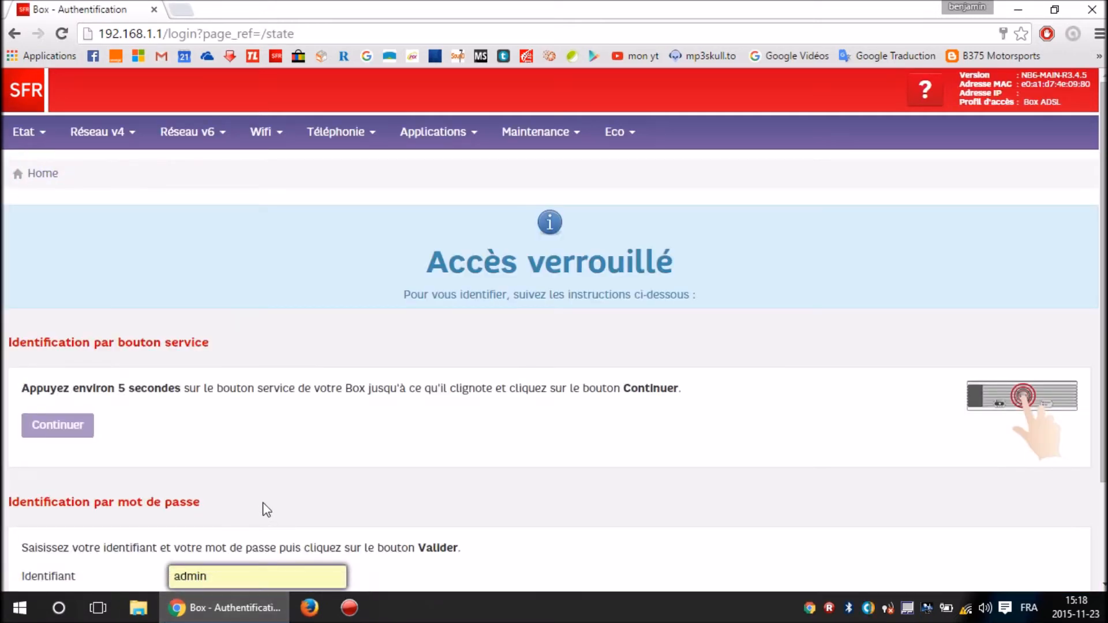
{"action": "scroll", "coordinate": [268, 496], "scroll_direction": "down", "scroll_amount": 2}
{"action": "left_click", "coordinate": [210, 536]}
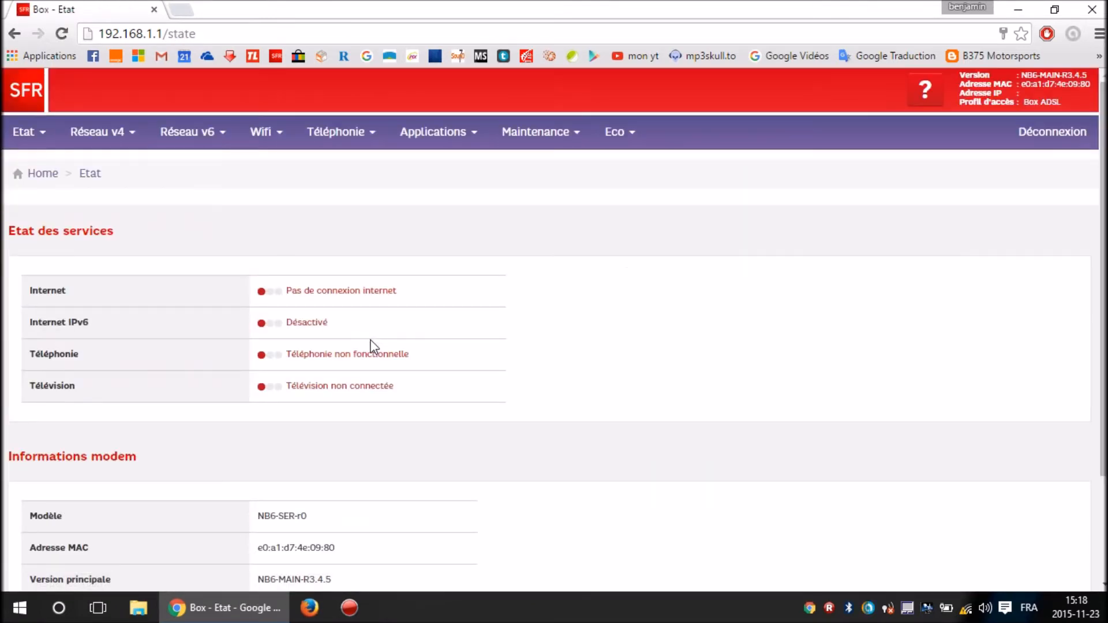
- Look over the service status and modem information, and open the NAT settings for Réseau v4
{"action": "scroll", "coordinate": [363, 338], "scroll_direction": "down", "scroll_amount": 1}
{"action": "scroll", "coordinate": [364, 338], "scroll_direction": "up", "scroll_amount": 1}
{"action": "left_click", "coordinate": [133, 137]}
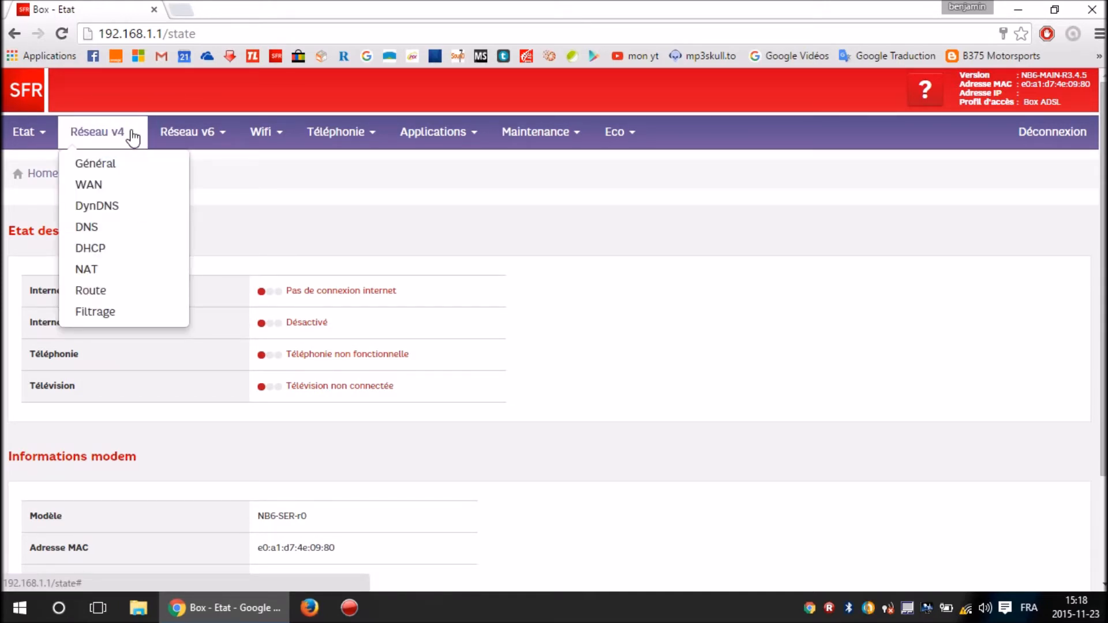
{"action": "left_click", "coordinate": [118, 272]}
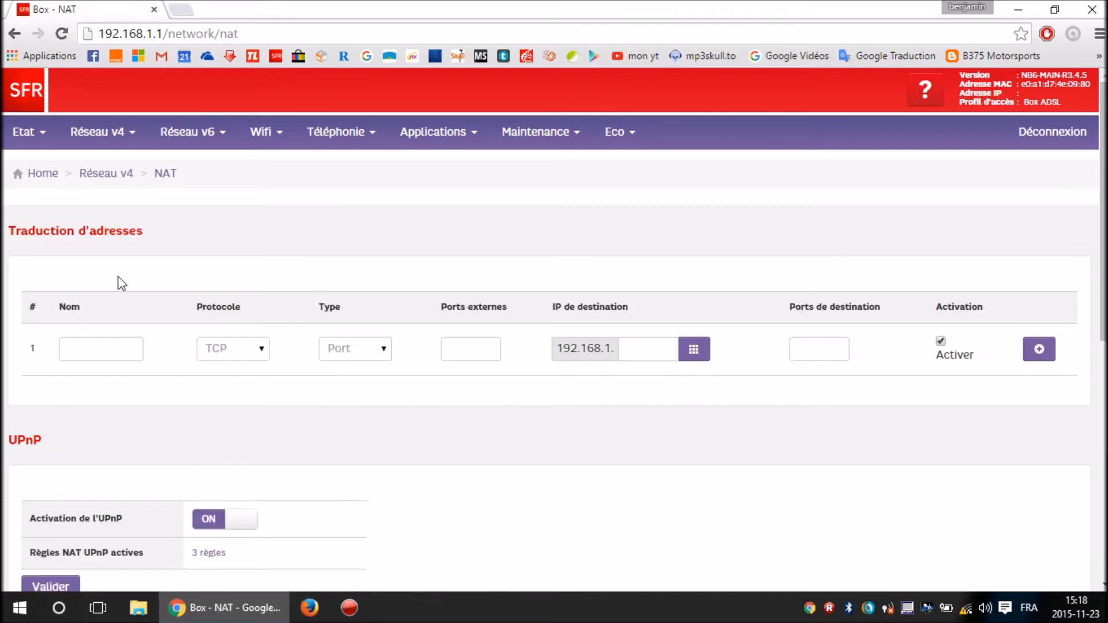
- In the new address translation rule, enter the name ftp1, set the protocol to les deux and the type to Plage
{"action": "scroll", "coordinate": [119, 278], "scroll_direction": "down", "scroll_amount": 2}
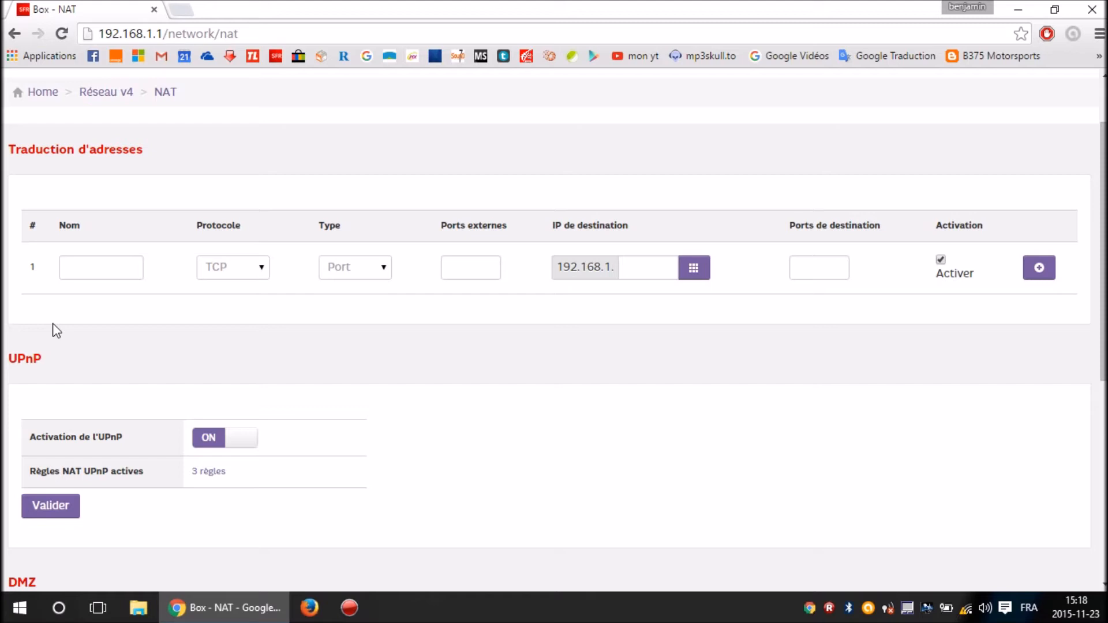
{"action": "left_click", "coordinate": [95, 263]}
{"action": "type", "text": "ftp1"}
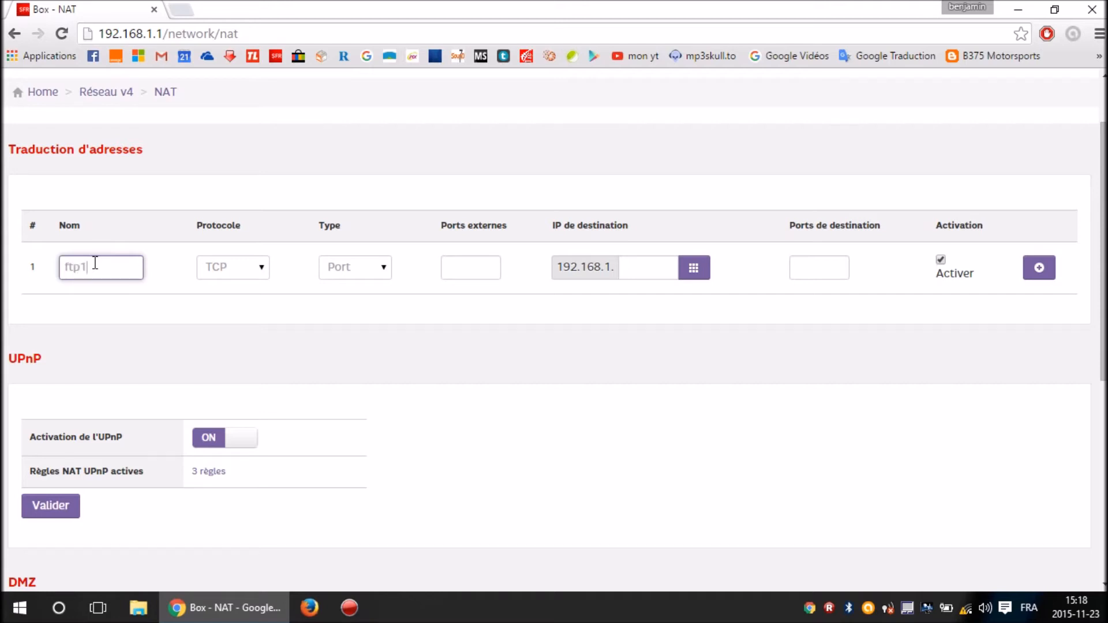
{"action": "left_click", "coordinate": [267, 269]}
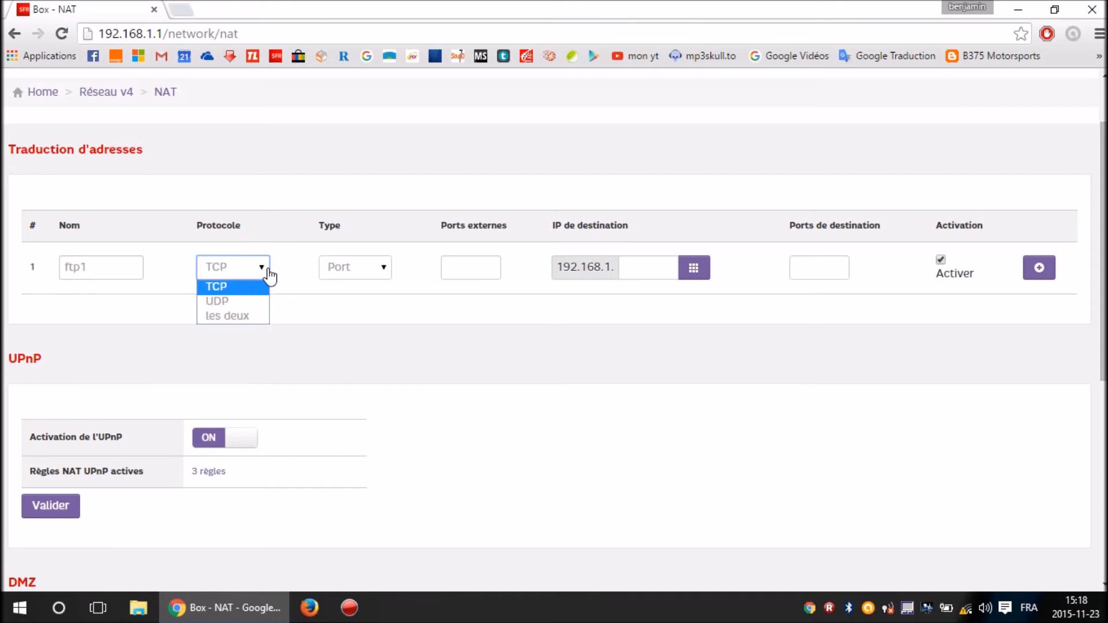
{"action": "left_click", "coordinate": [233, 316]}
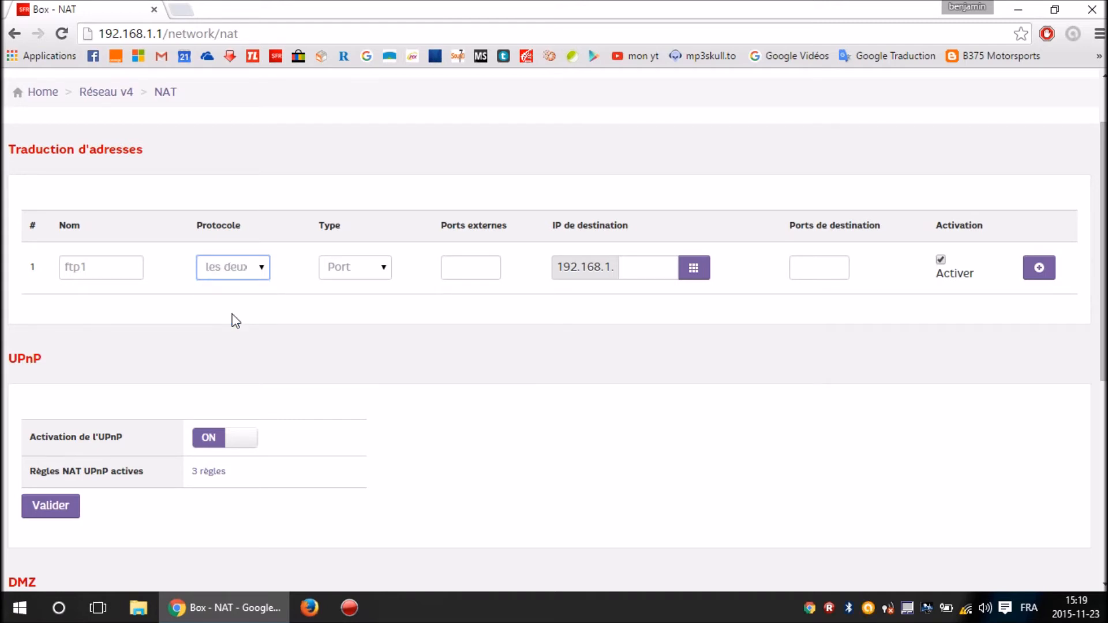
{"action": "left_click", "coordinate": [358, 270]}
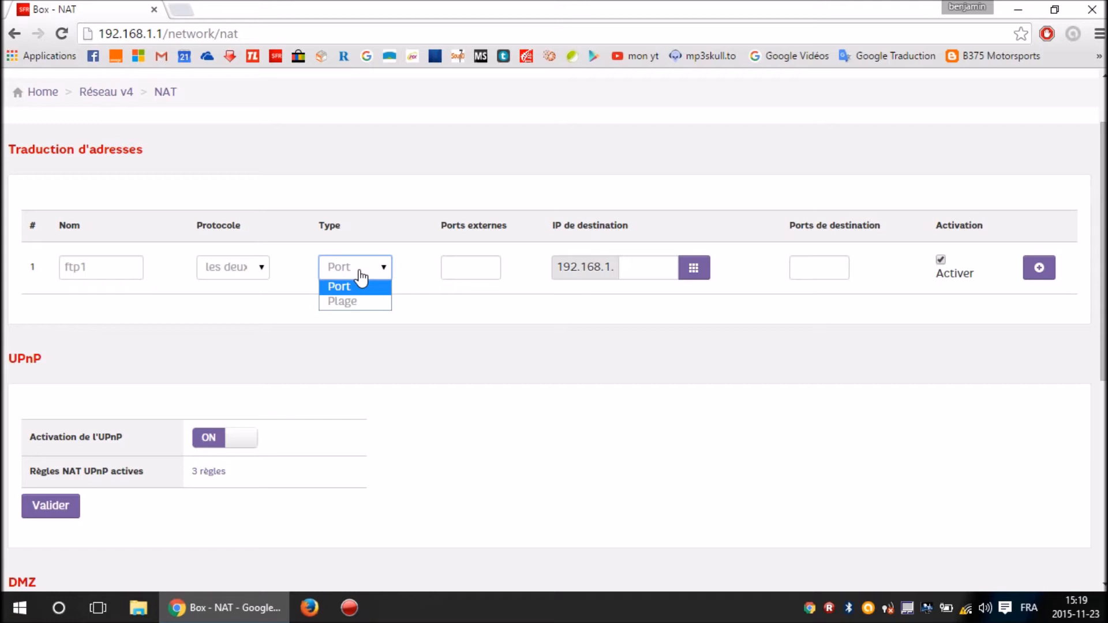
{"action": "left_click", "coordinate": [350, 302]}
- Give the ftp1 rule external ports 21 to 22 and destination IP 192.168.1.102, and add it to the translation table
{"action": "left_click", "coordinate": [424, 260]}
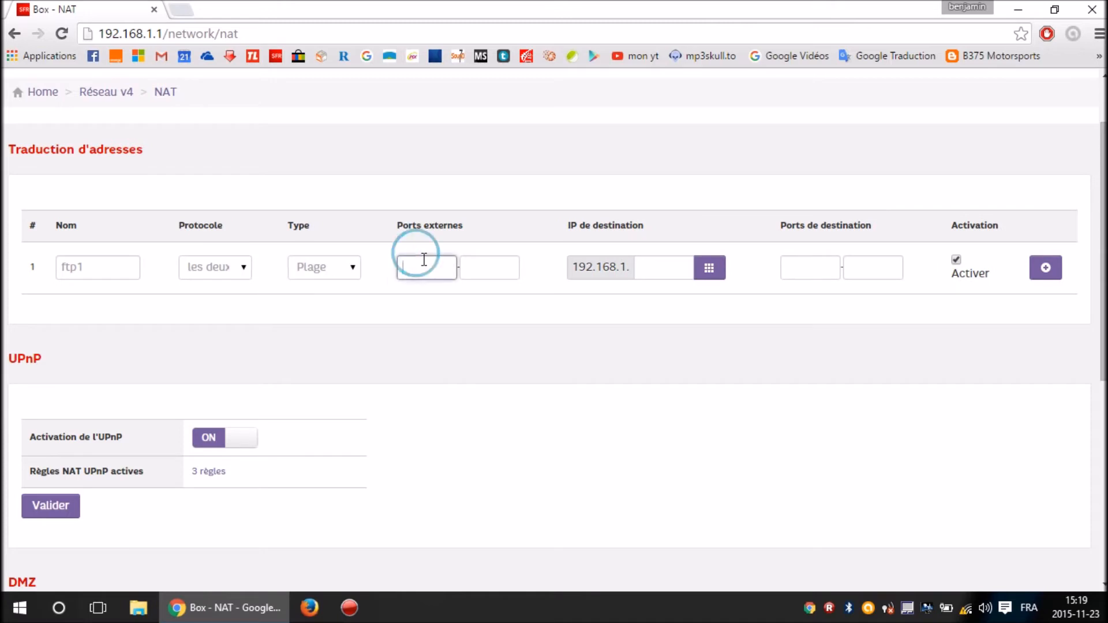
{"action": "type", "text": "21"}
{"action": "left_click", "coordinate": [492, 263]}
{"action": "type", "text": "22"}
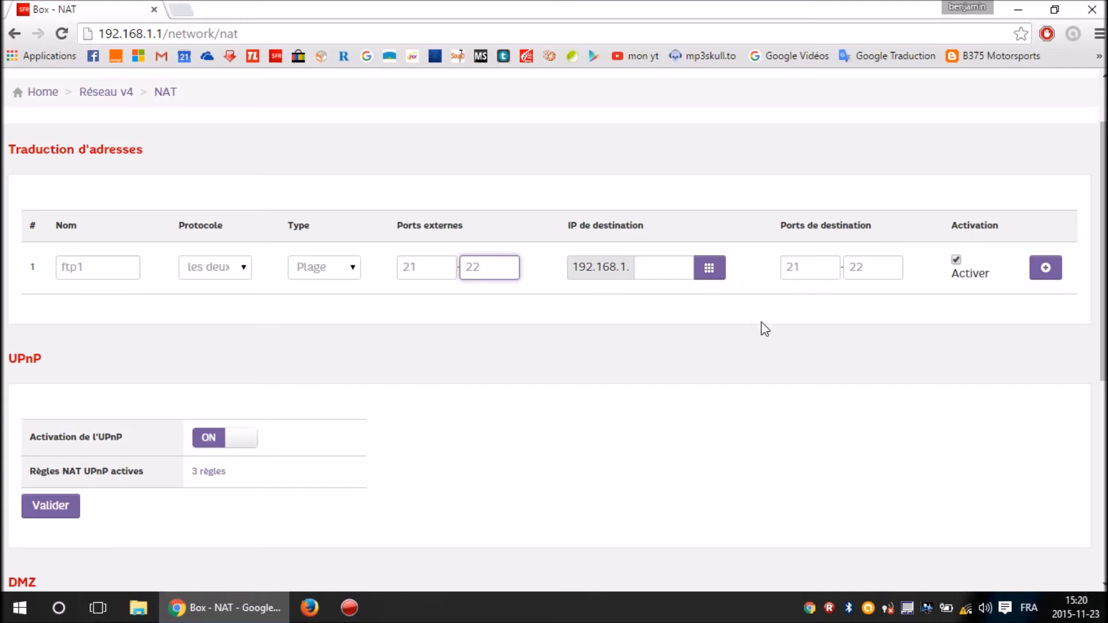
{"action": "left_click", "coordinate": [660, 263]}
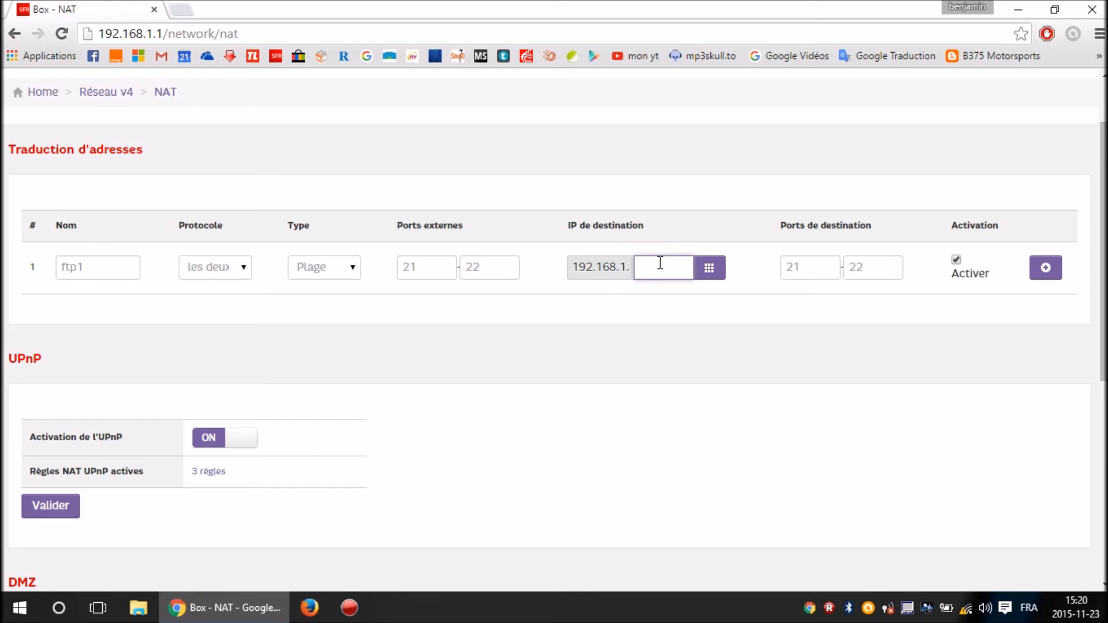
{"action": "type", "text": "102"}
{"action": "left_click", "coordinate": [1057, 276]}
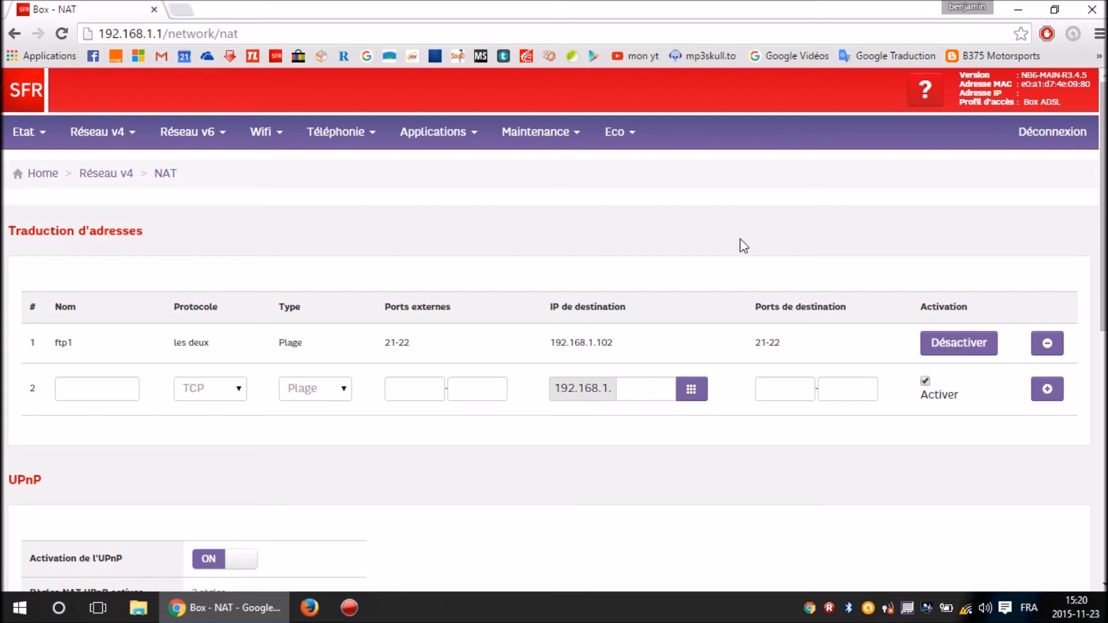
- Open ftp://192.168.1.102 in a new browser tab to test the FTP server, and highlight the IP part of its address
{"action": "left_click", "coordinate": [190, 10]}
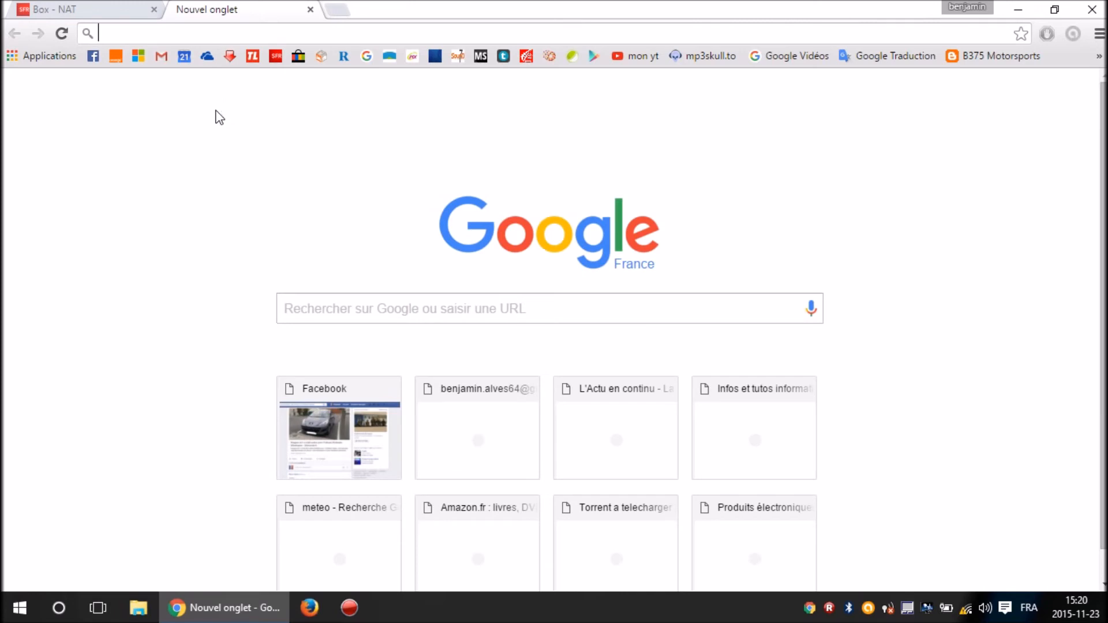
{"action": "type", "text": "ftp://192.168.1.102"}
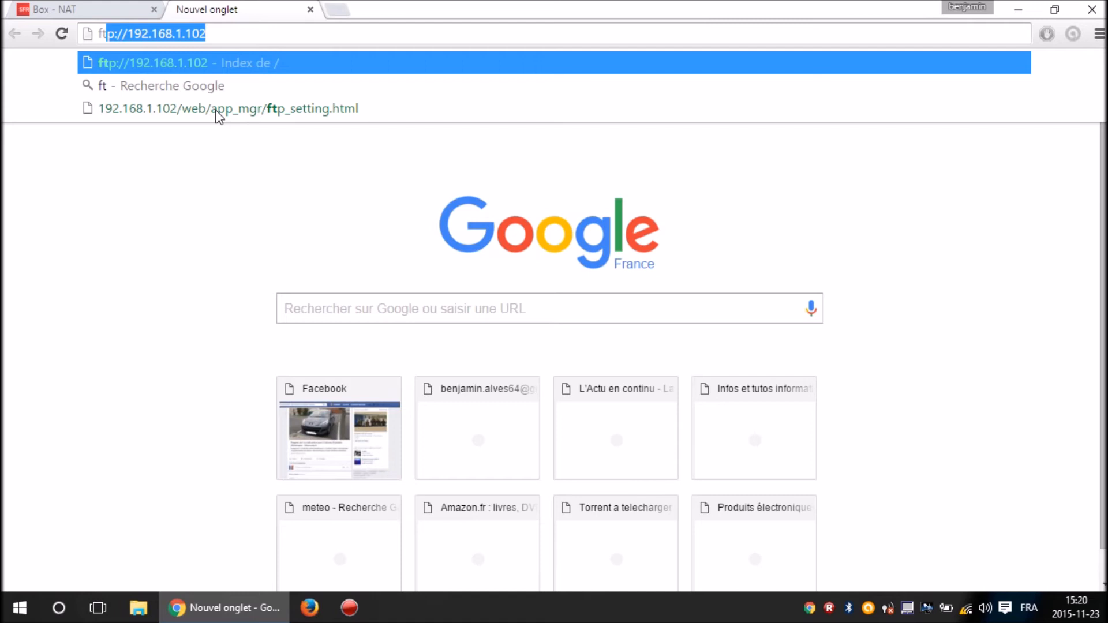
{"action": "key", "text": "Return"}
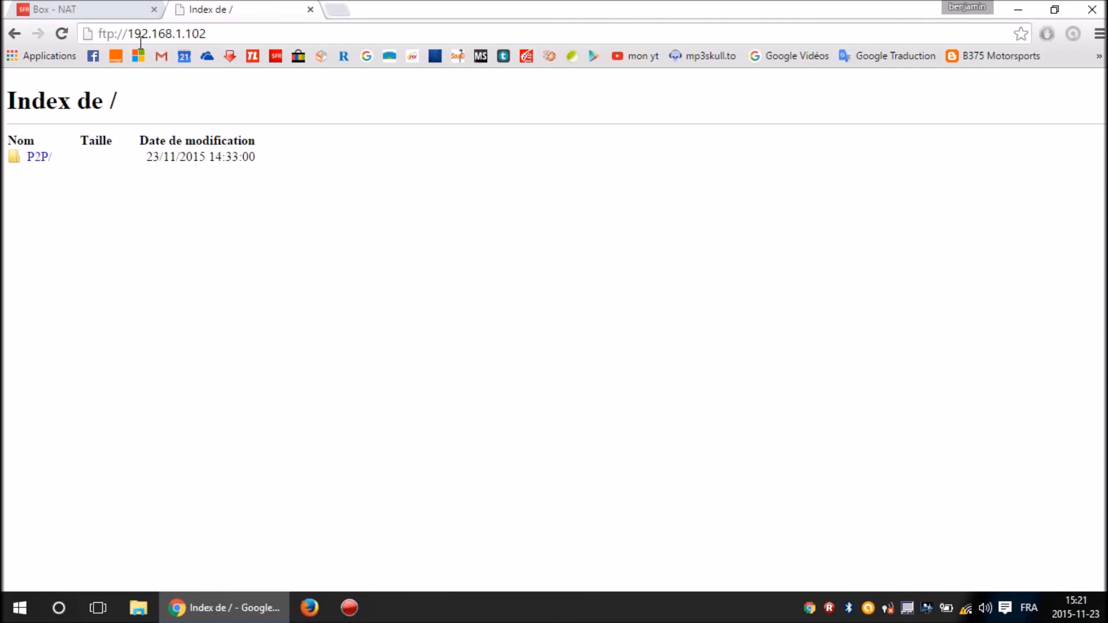
{"action": "left_click_drag", "start_coordinate": [132, 35], "coordinate": [215, 36]}
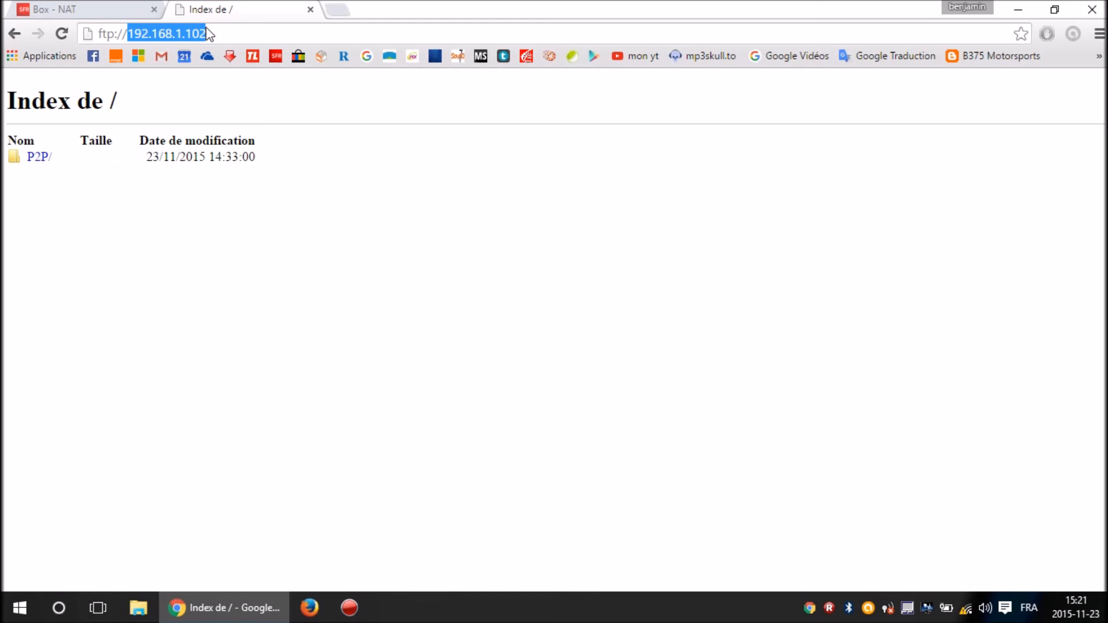
- Return to the router's NAT page and open the list of active UPnP NAT rules
{"action": "left_click", "coordinate": [112, 8]}
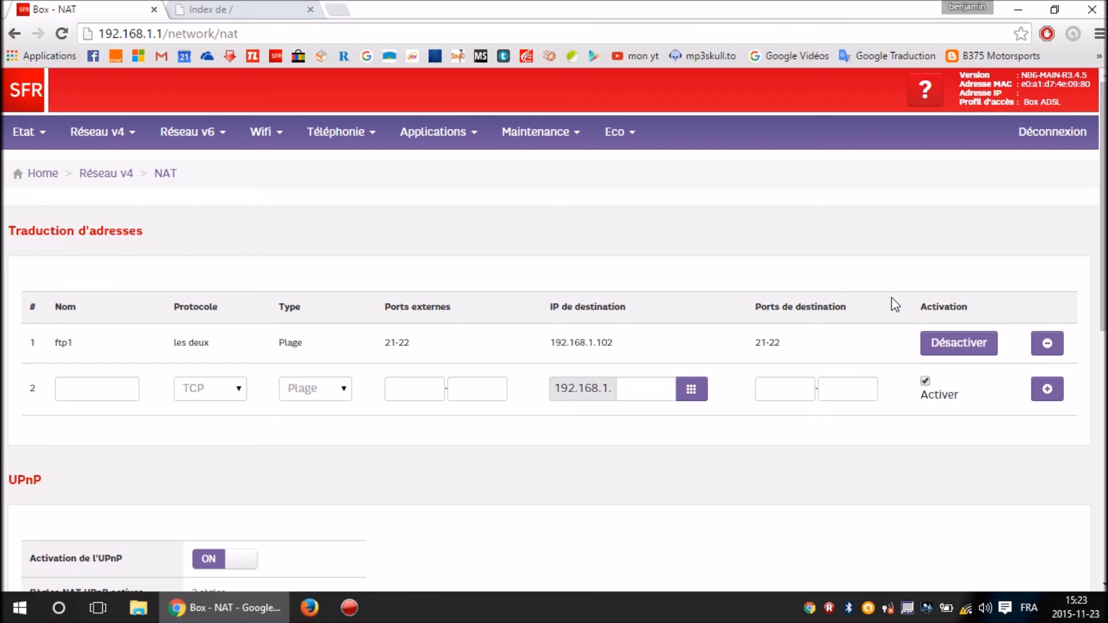
{"action": "scroll", "coordinate": [703, 474], "scroll_direction": "down", "scroll_amount": 2}
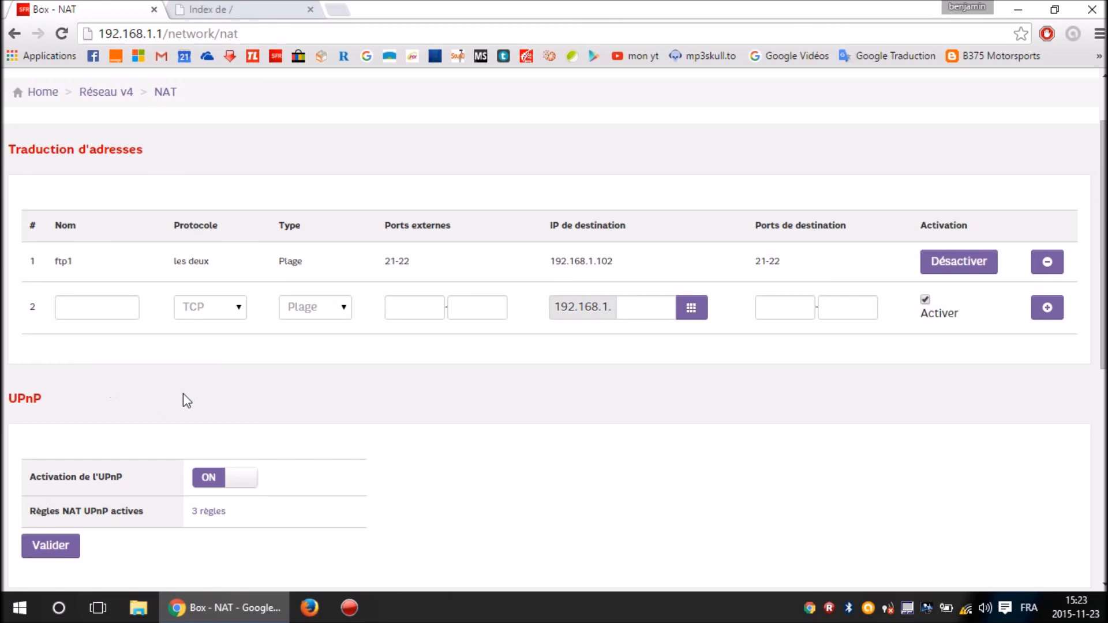
{"action": "scroll", "coordinate": [182, 396], "scroll_direction": "down", "scroll_amount": 1}
{"action": "left_click", "coordinate": [202, 433]}
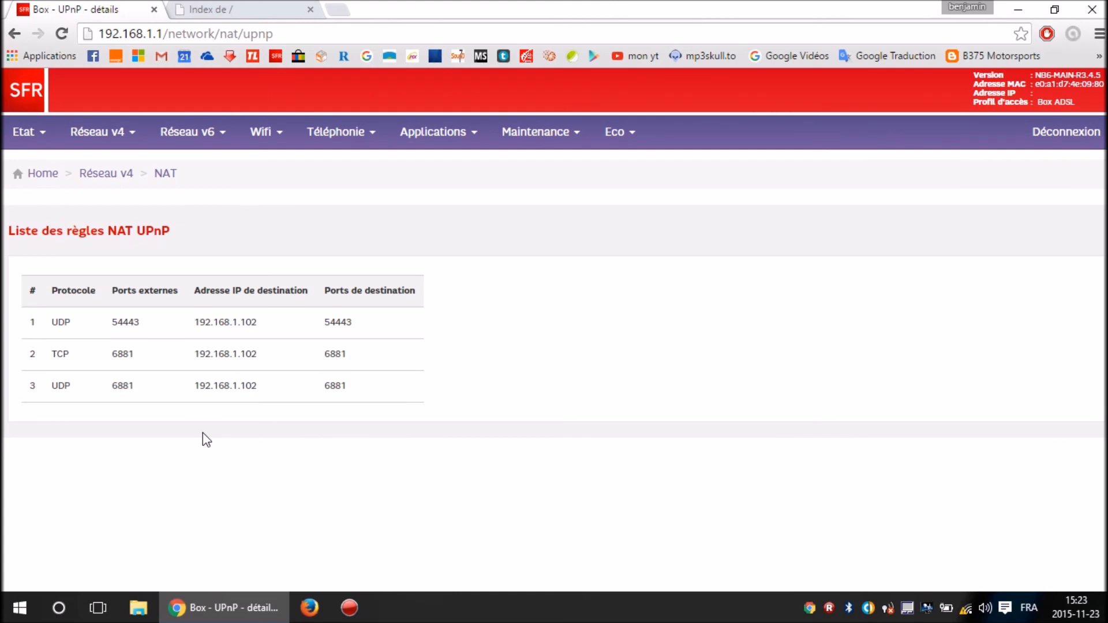